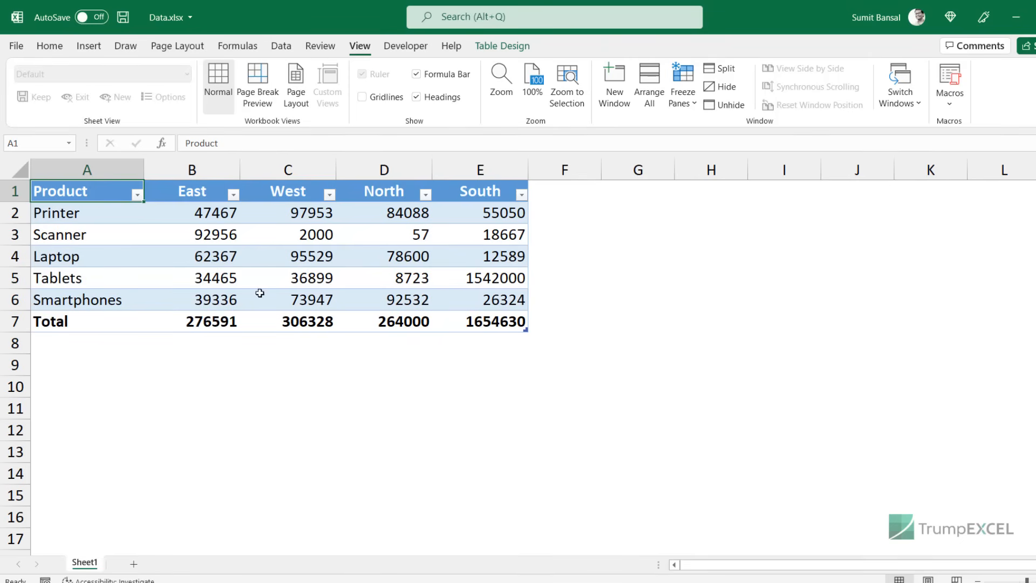
Inspect the Total row formulas for East and West and the East values in B2:B6.
click(211, 319)
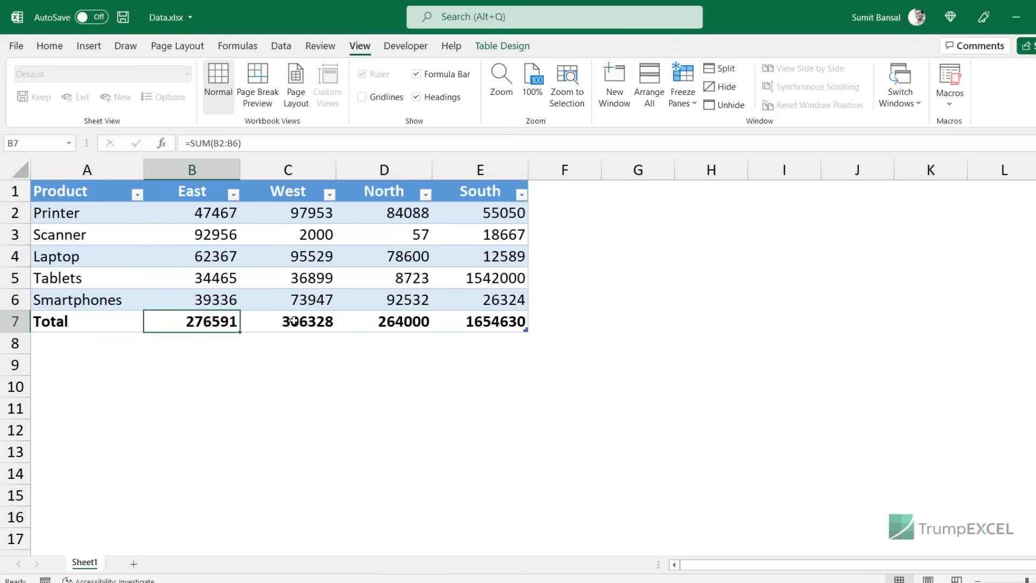
click(297, 320)
click(216, 321)
drag(218, 215, 216, 299)
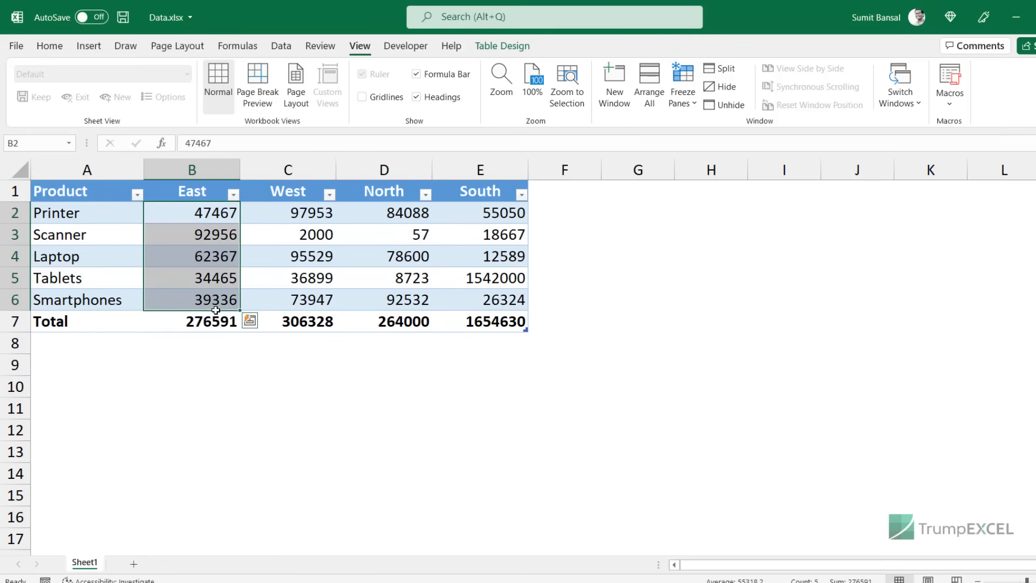
Copy the table range A1:E7, switch to the blank Word document and paste the table there.
drag(110, 193, 458, 319)
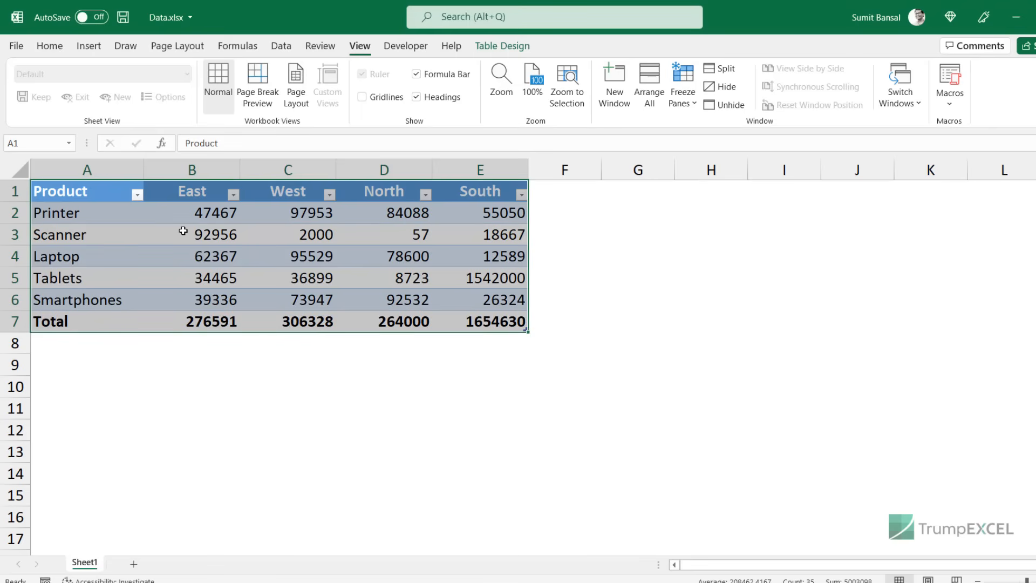
right_click(94, 192)
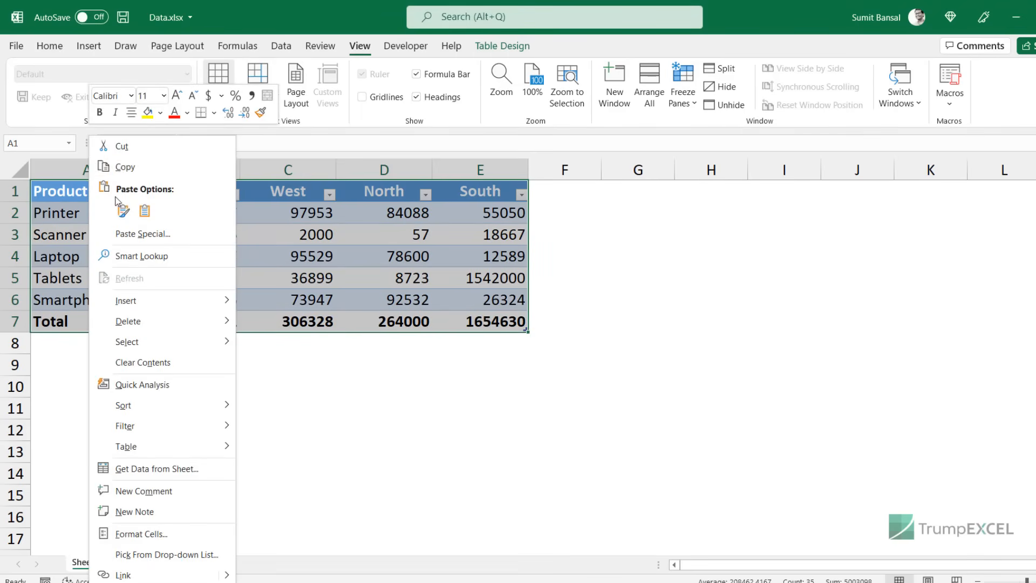
click(126, 168)
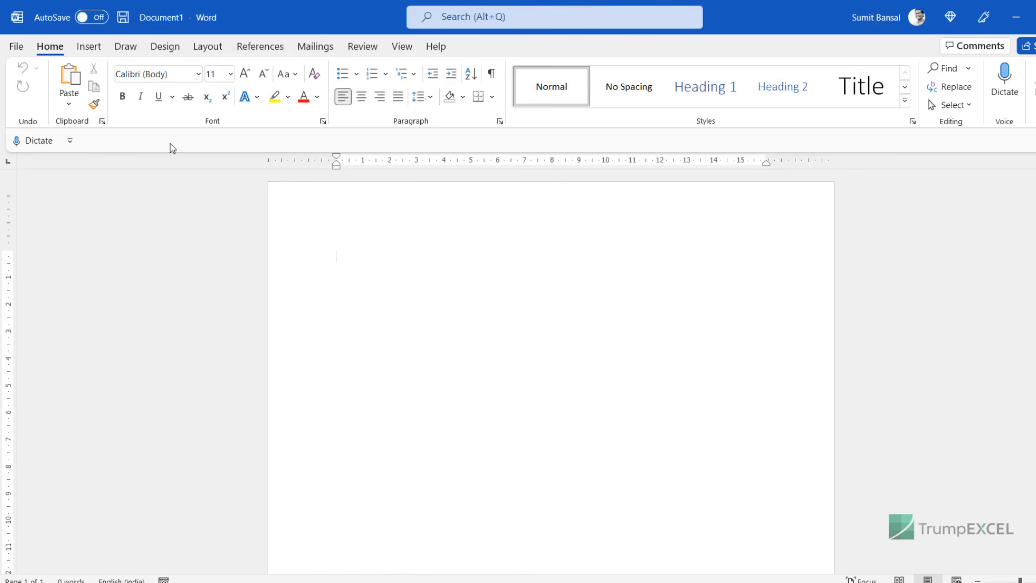
click(72, 74)
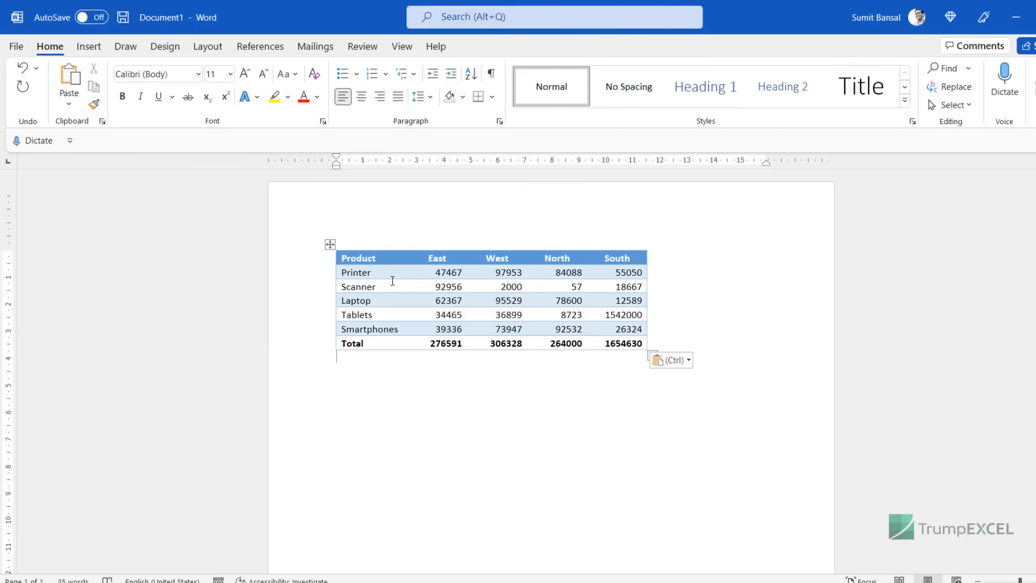
click(450, 345)
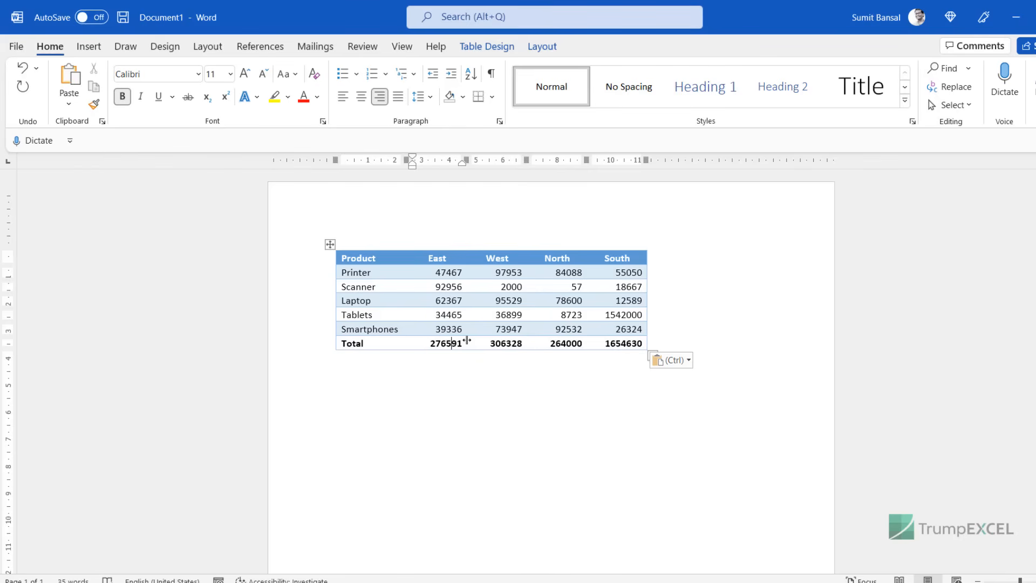
Check the source table in Excel, return to Word and paste below the first table with the Use Destination Styles option.
click(480, 357)
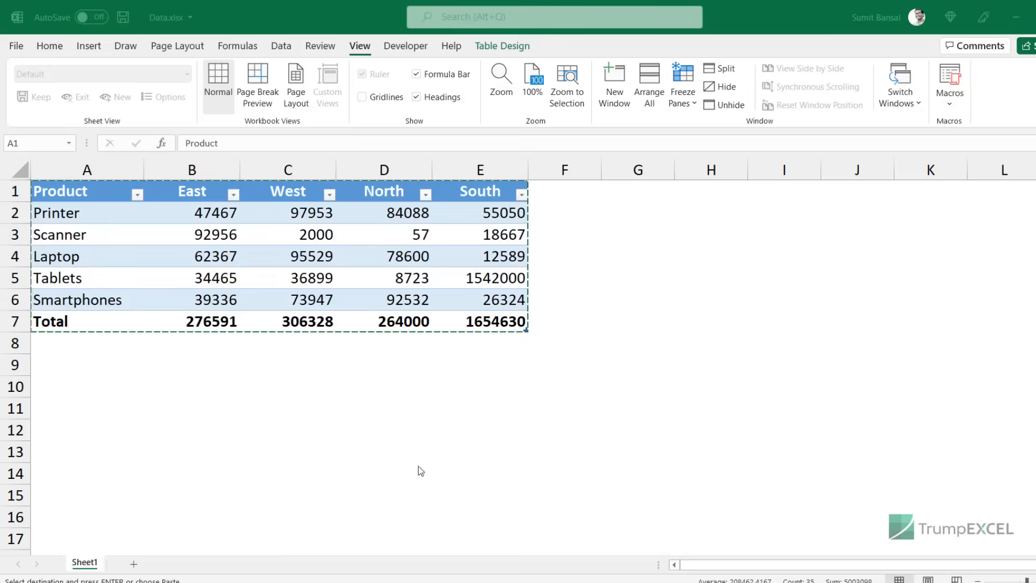
key(alt+Tab)
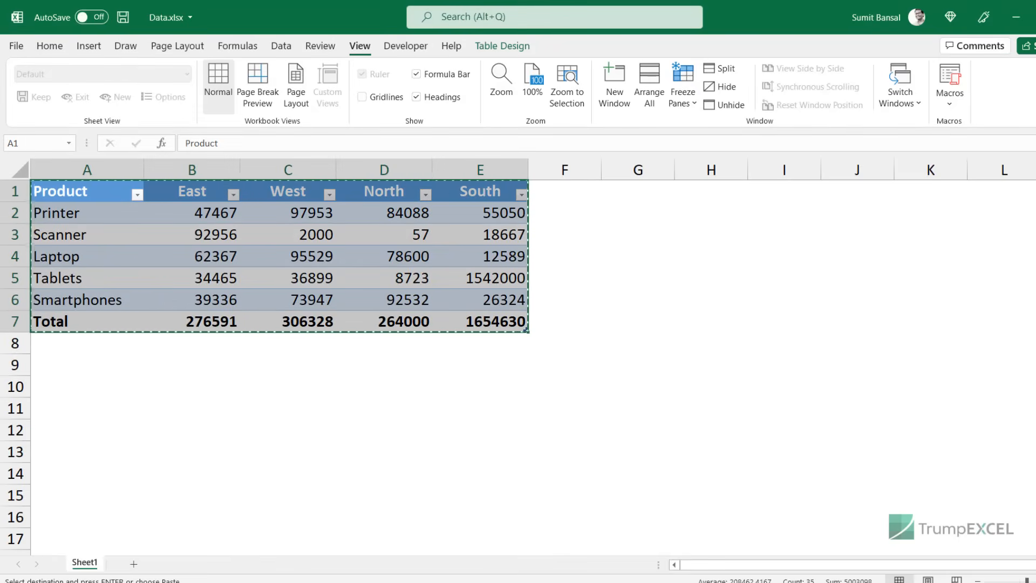
key(alt+Tab)
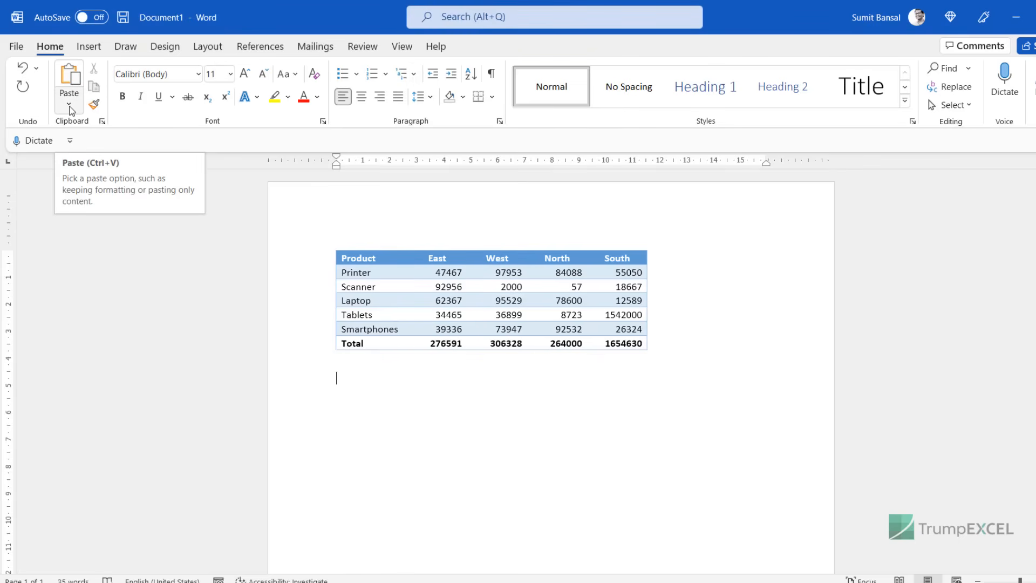
click(69, 106)
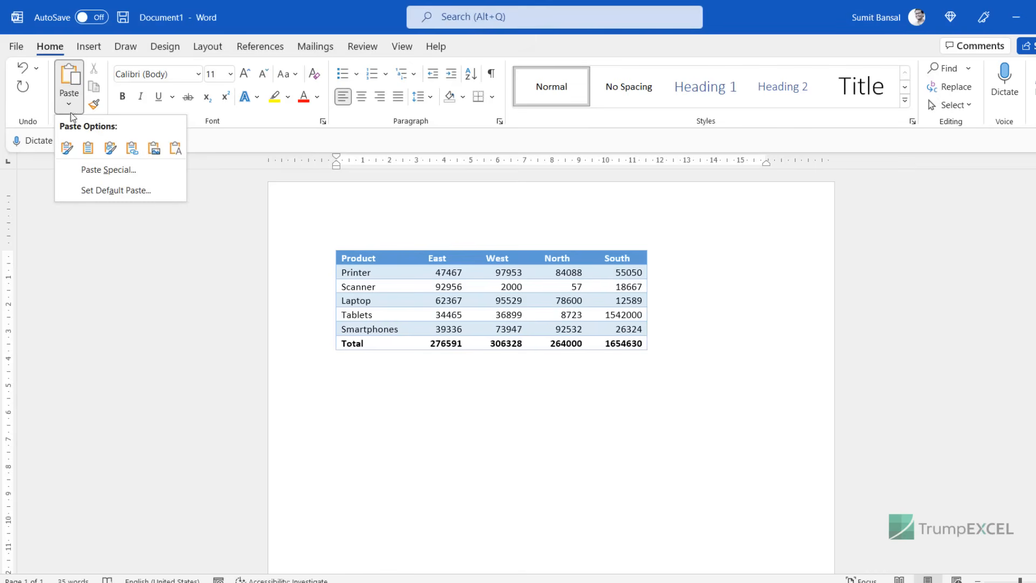
click(89, 149)
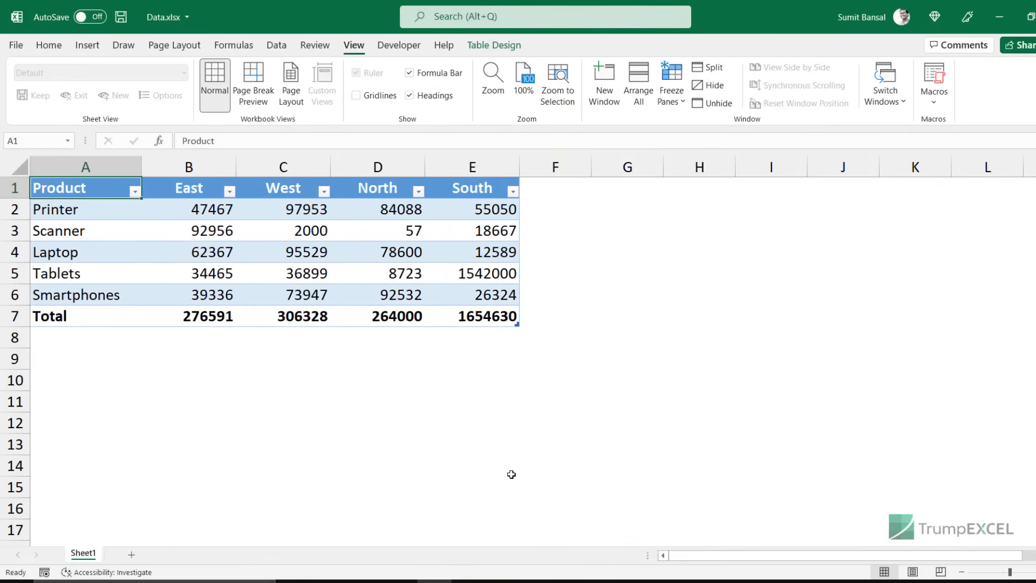
Copy the whole product table, including its header and Total row, from Sheet1.
key(ctrl+a)
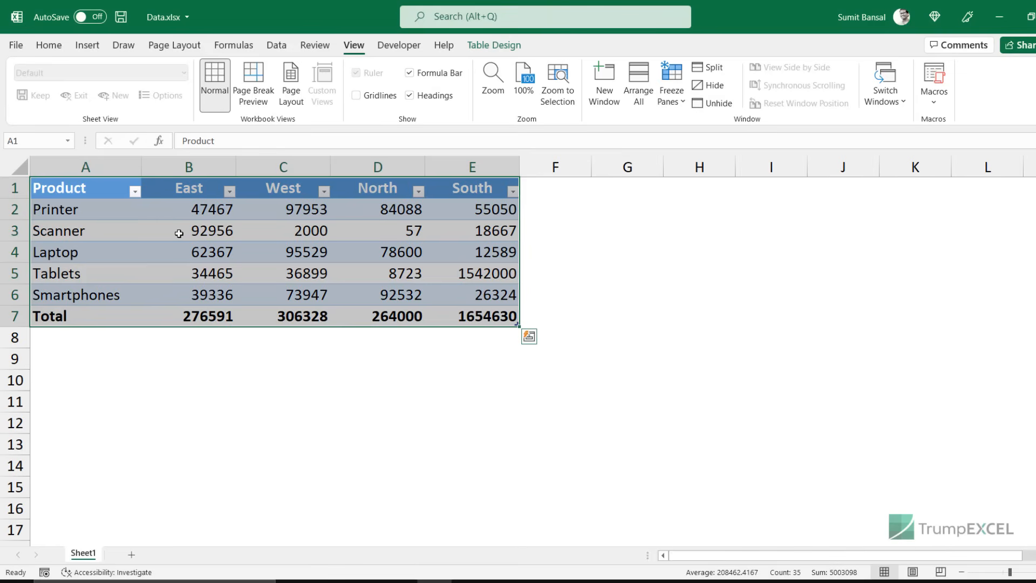
key(ctrl+c)
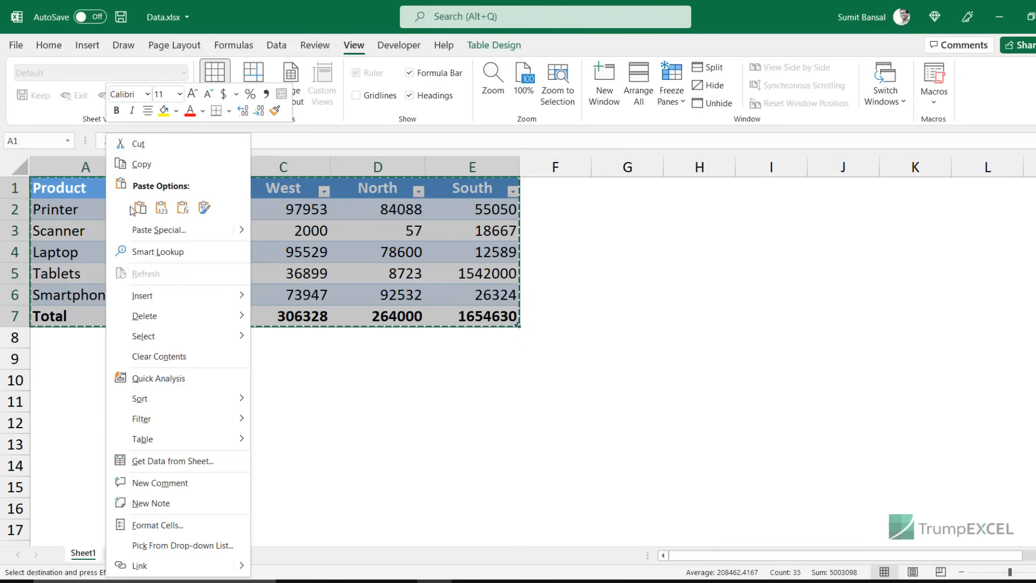
right_click(104, 192)
click(136, 166)
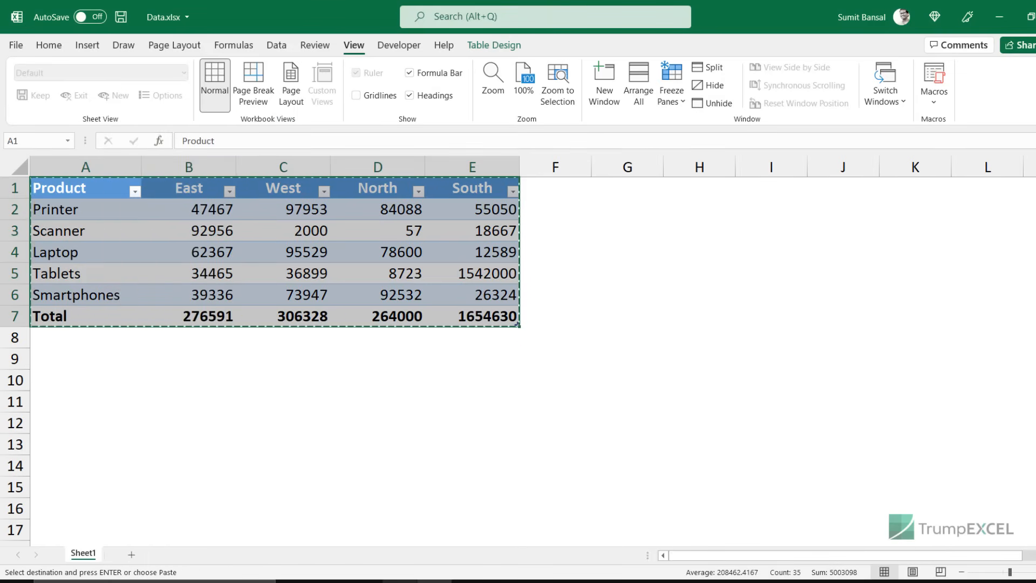
Switch to the blank Word document and paste the copied table as a linked Microsoft Excel Worksheet Object.
click(399, 581)
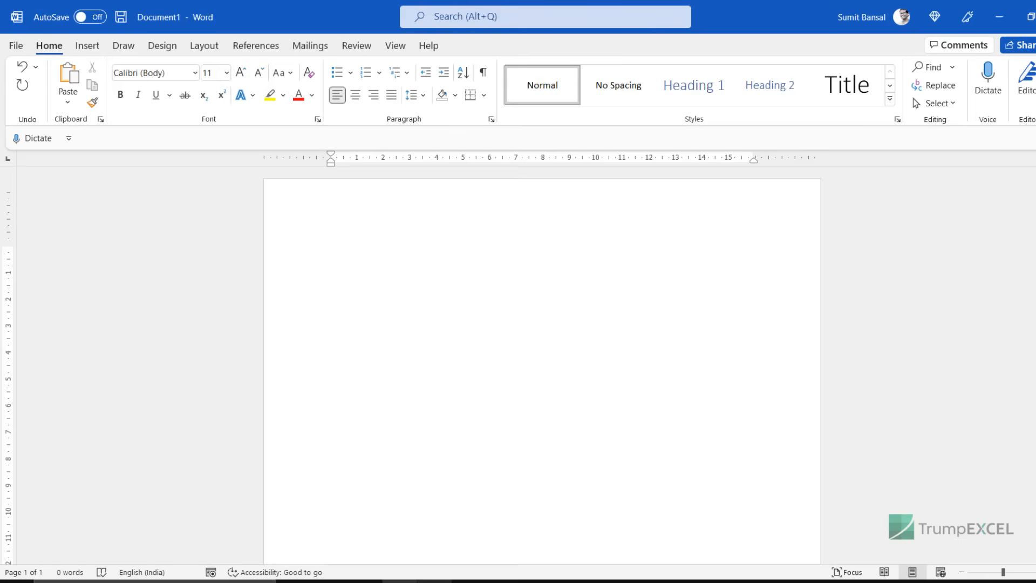
click(431, 581)
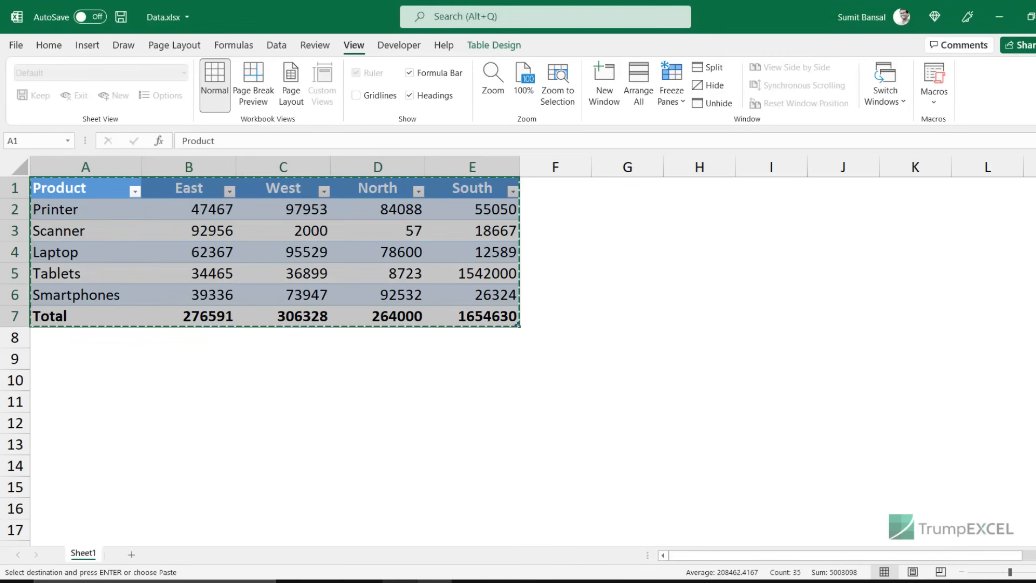
click(399, 581)
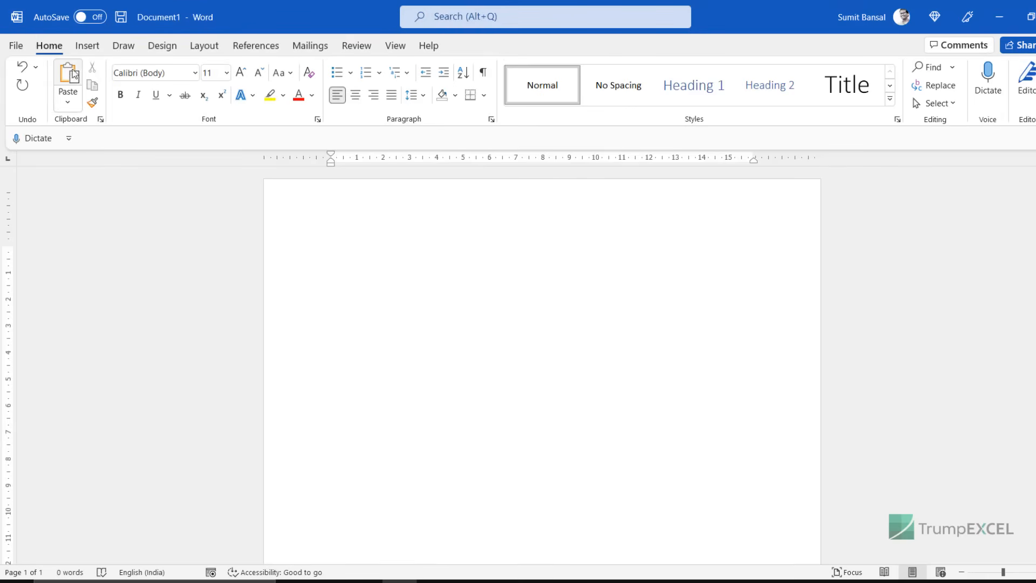
click(68, 107)
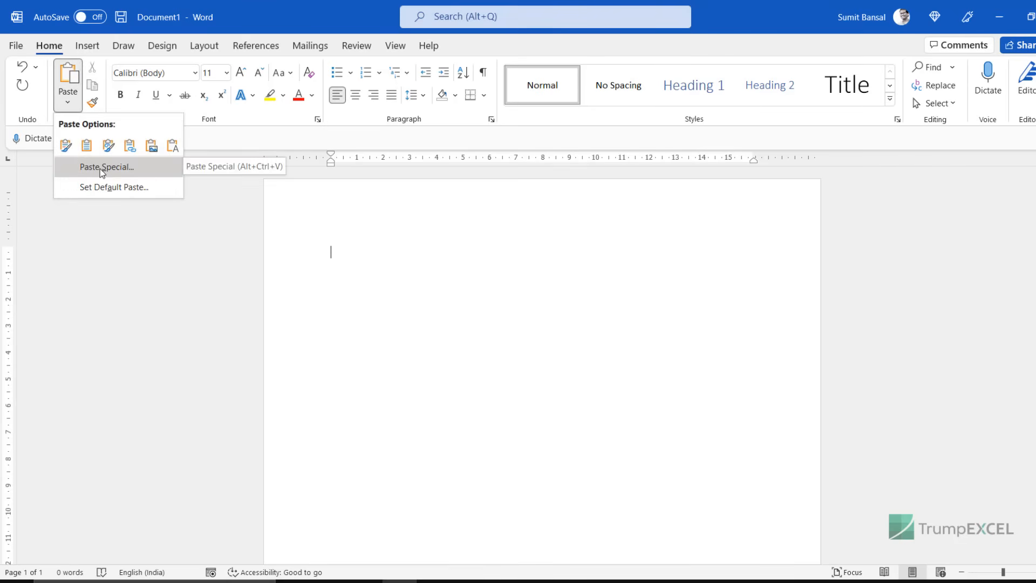
click(99, 169)
drag(429, 241, 509, 210)
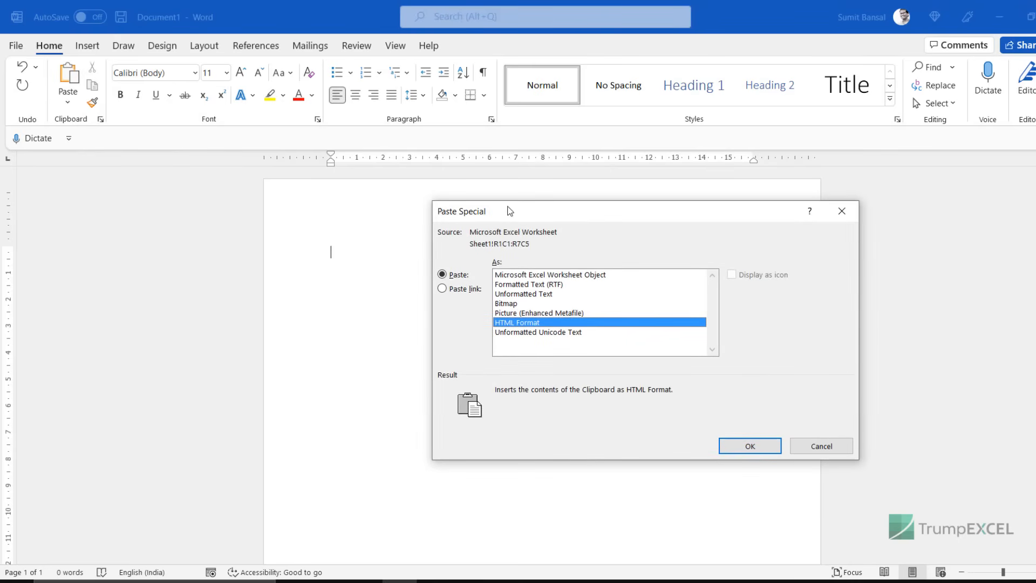
click(448, 290)
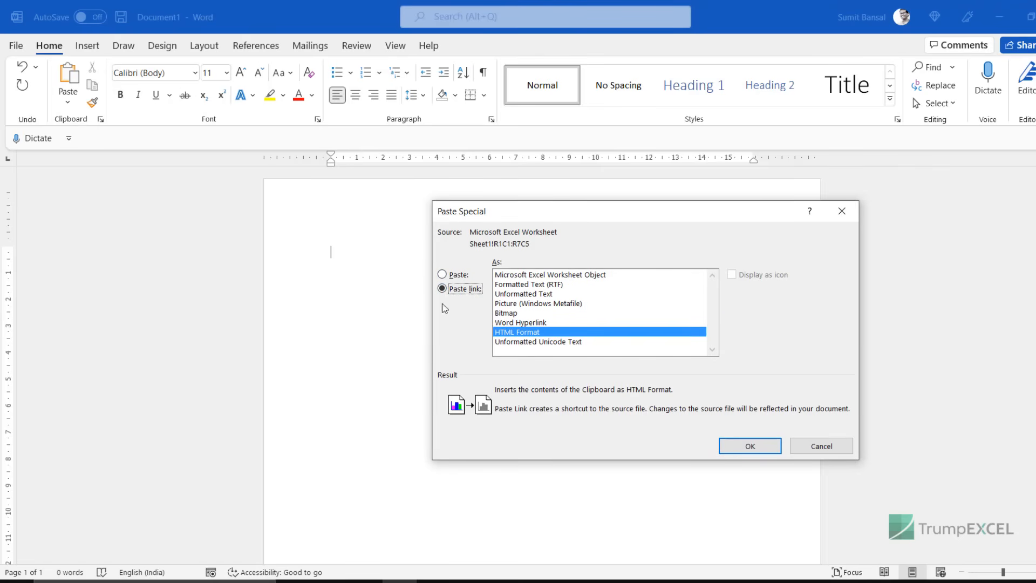
click(529, 274)
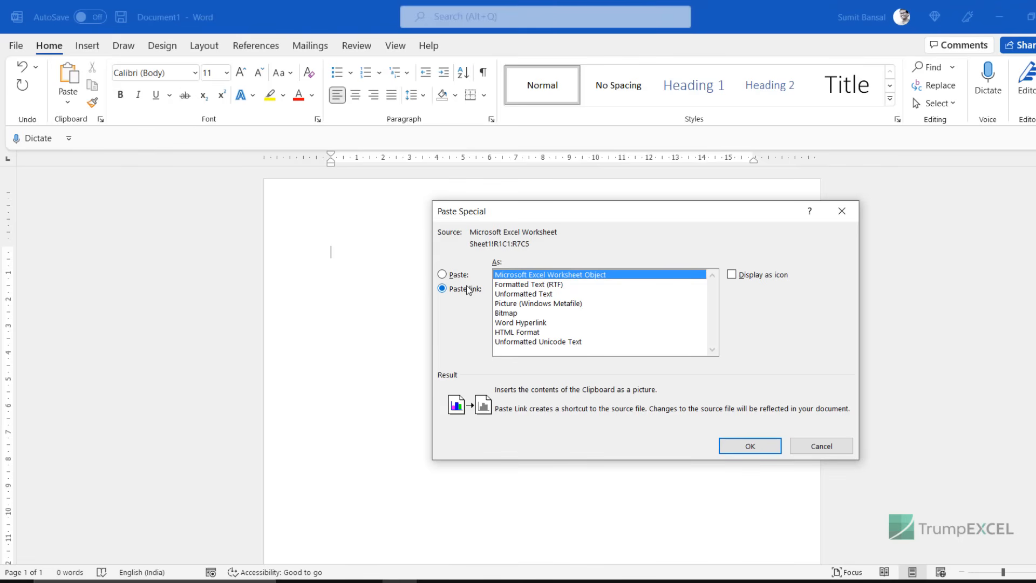
click(729, 451)
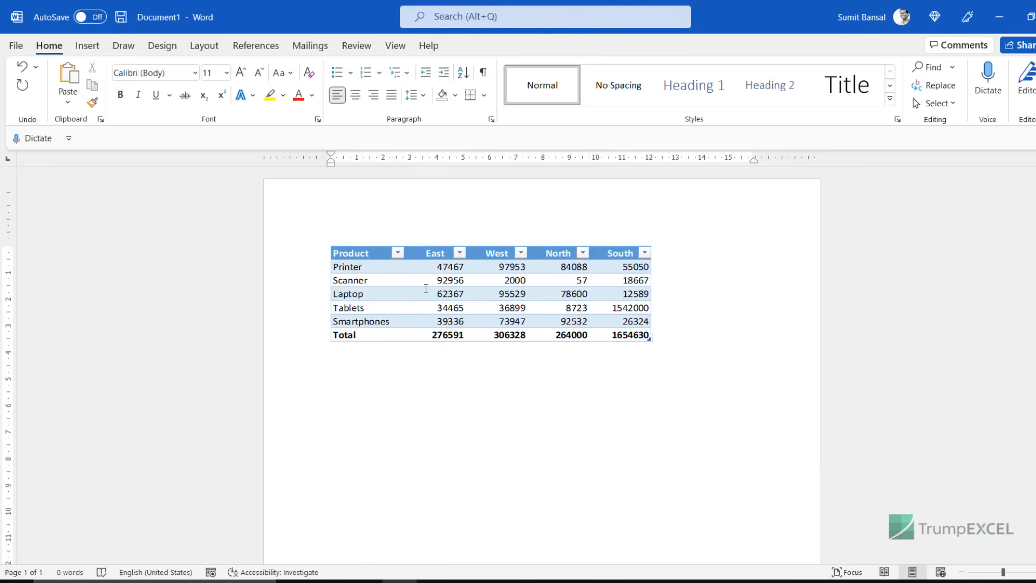
Arrange the Excel workbook and the Word document side by side.
key(alt+Tab)
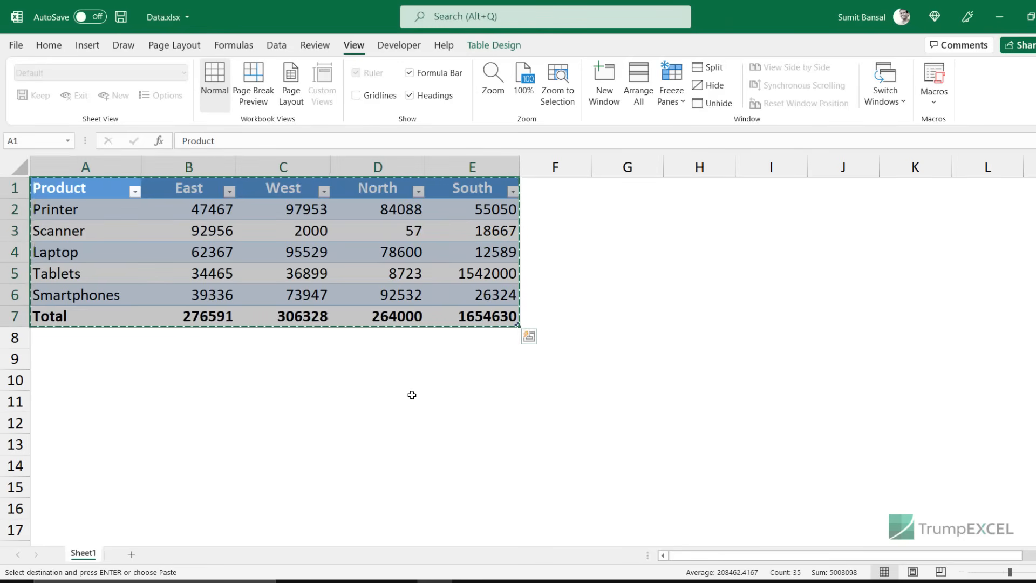
mouse_move(434, 581)
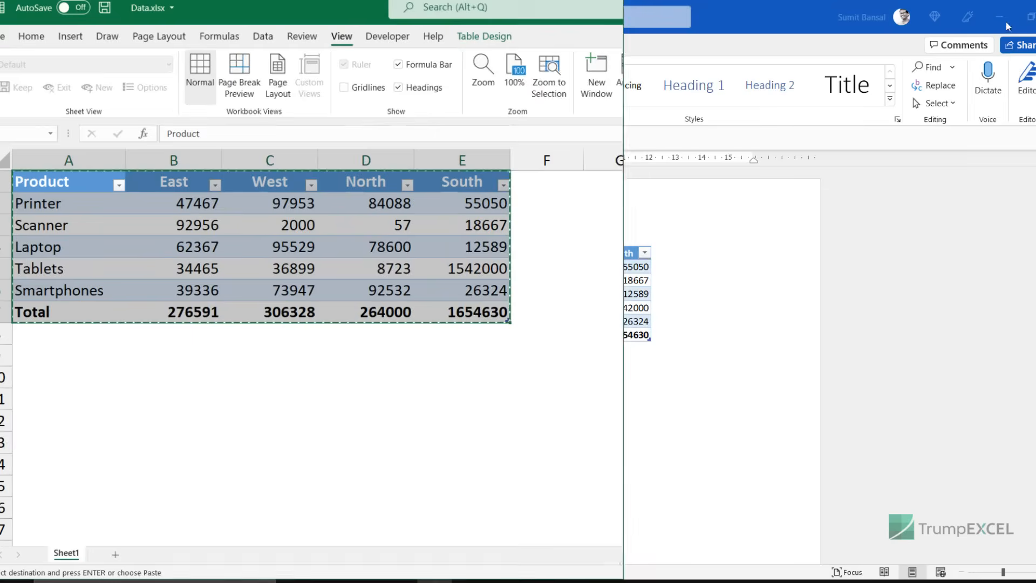
click(781, 28)
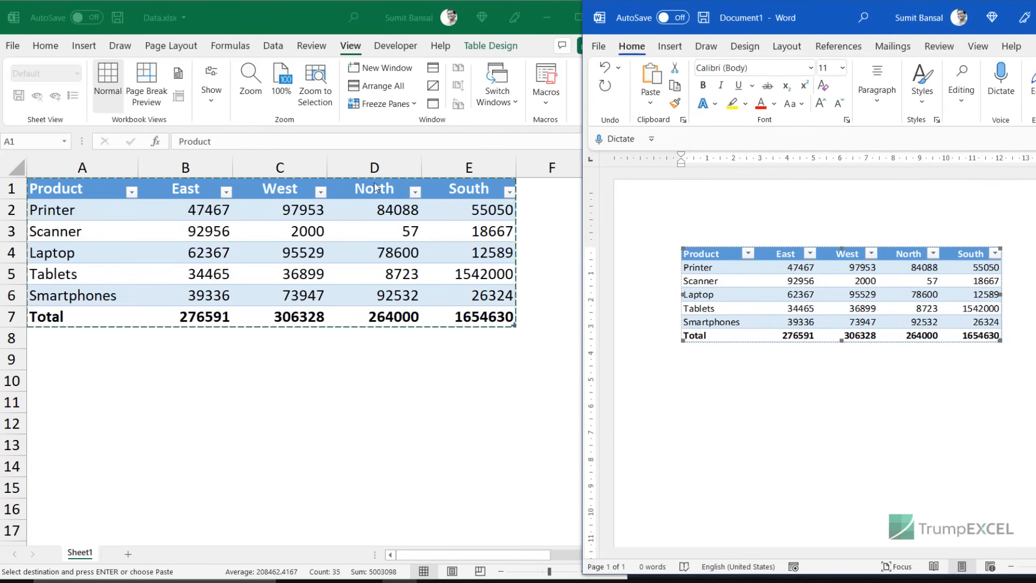
Set the Scanner value for North in cell D3 to 5700.
click(405, 232)
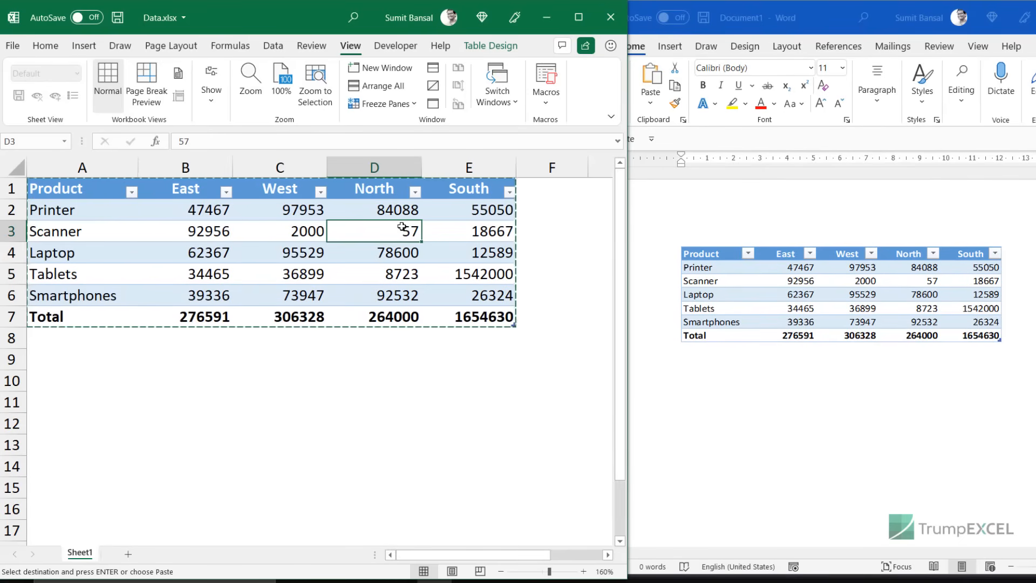
text(5700)
key(Return)
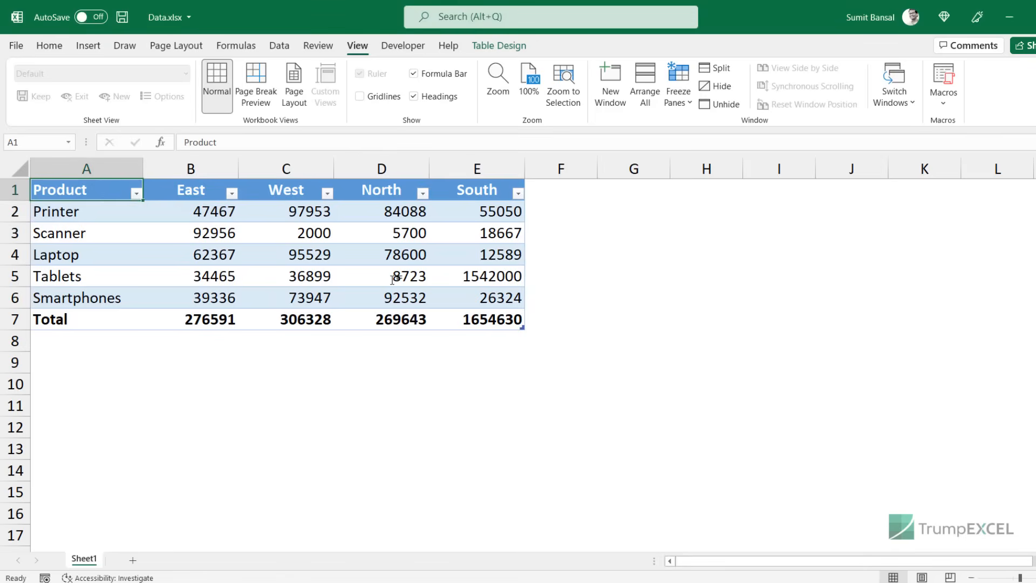
Copy the whole Excel table and paste it unlinked into the blank Word document as a Microsoft Excel Worksheet Object.
key(ctrl+a)
key(ctrl+c)
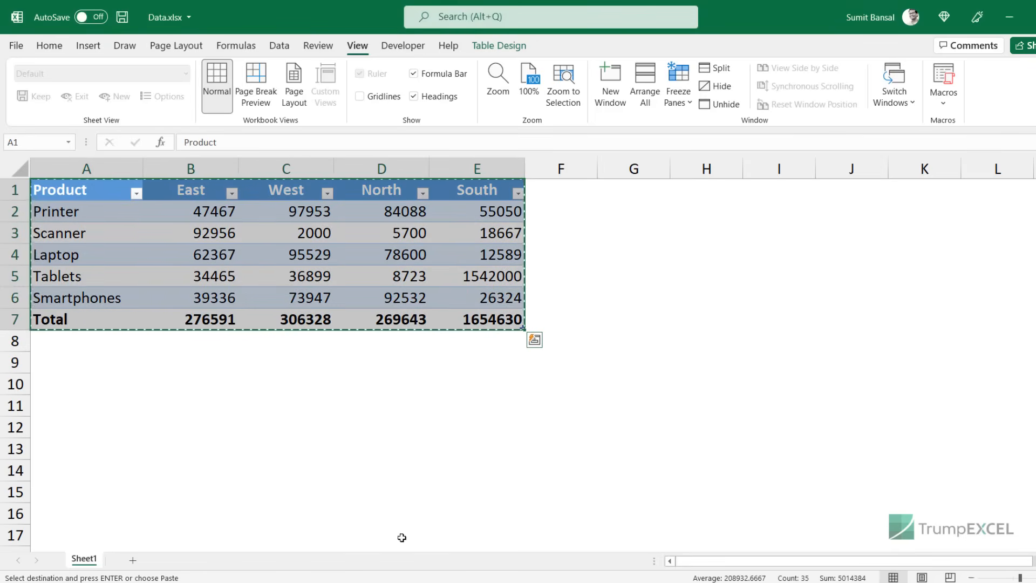
key(alt+Tab)
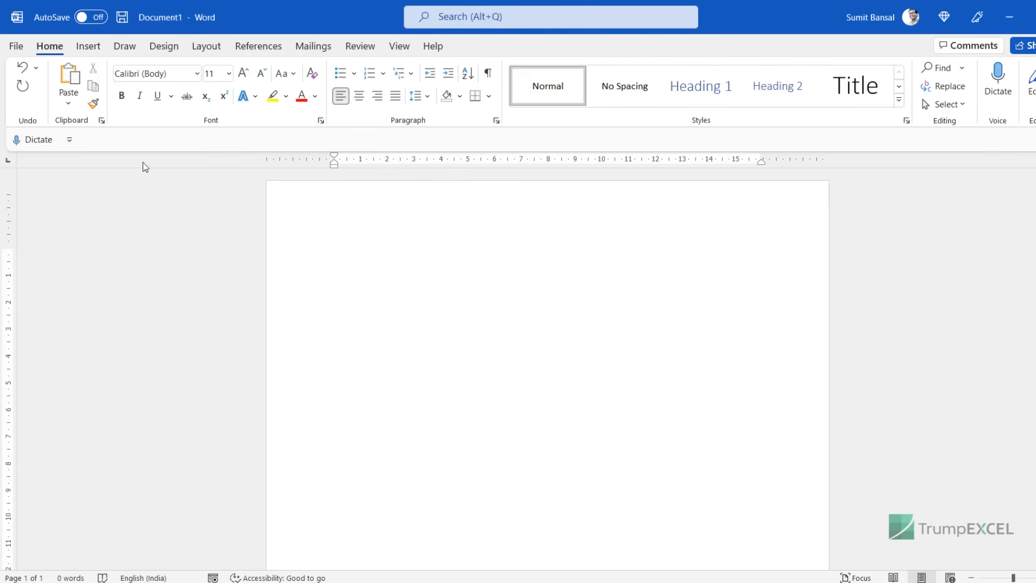
click(68, 103)
click(88, 169)
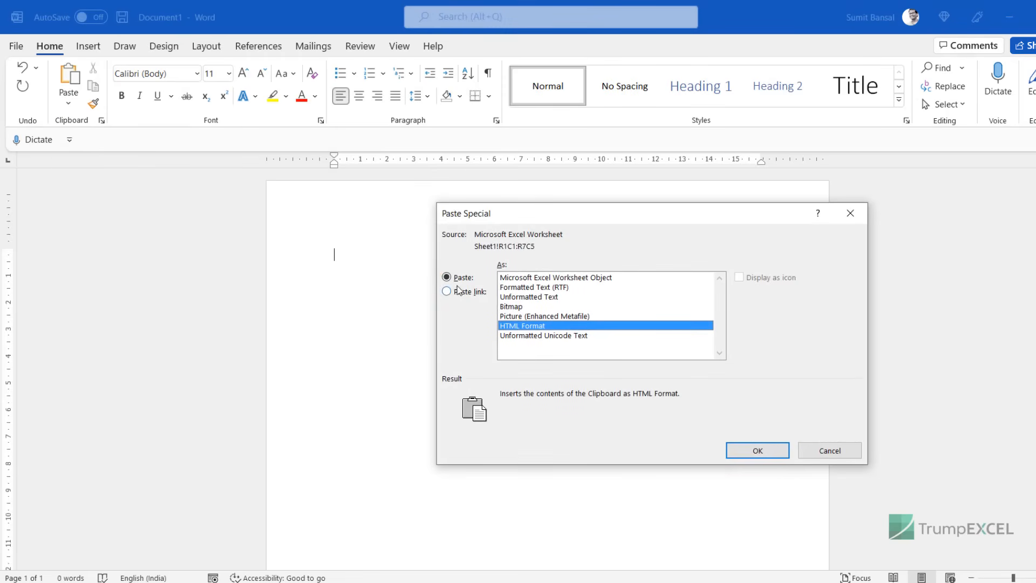
click(503, 278)
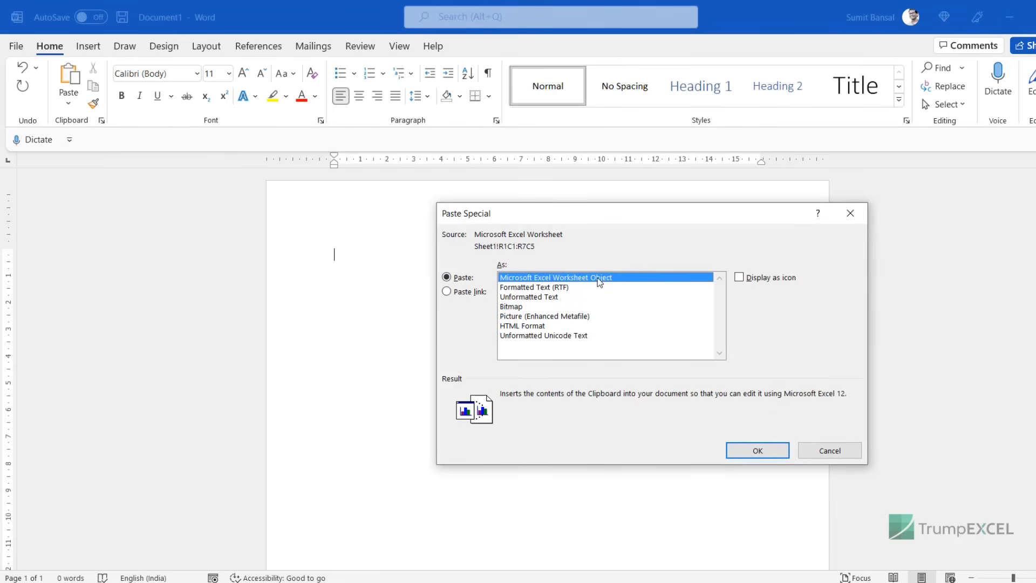
click(750, 452)
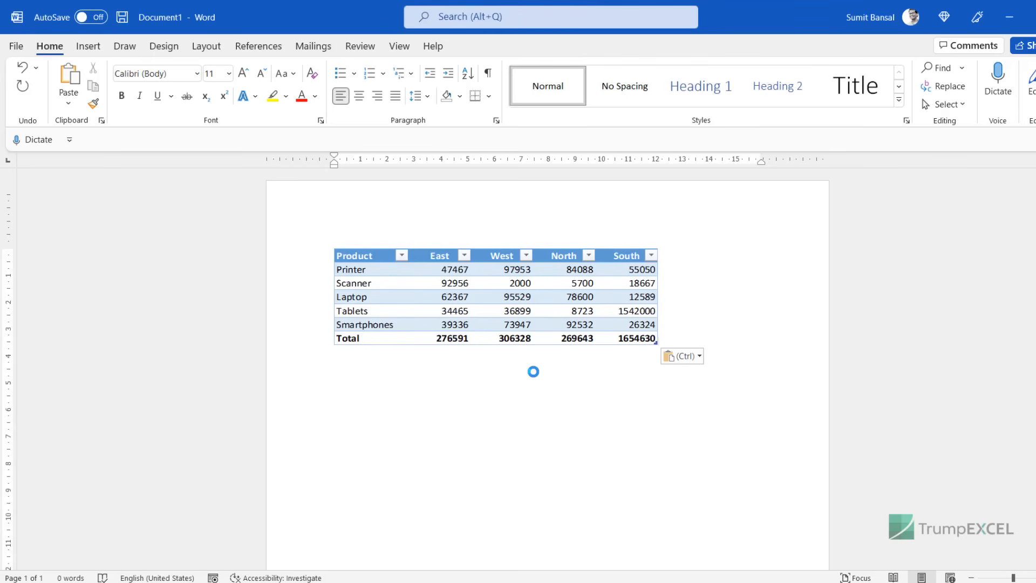
click(463, 284)
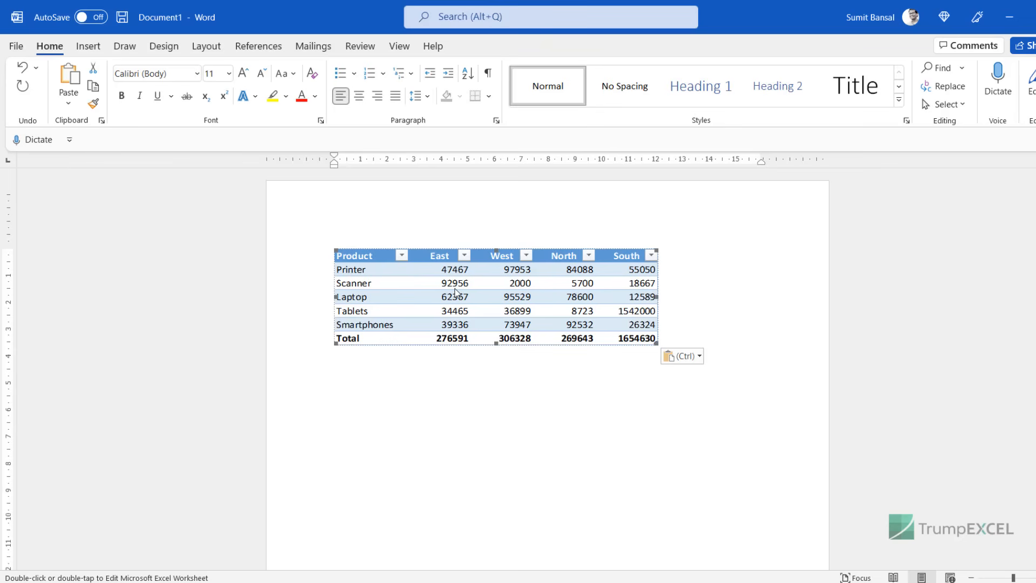
click(489, 377)
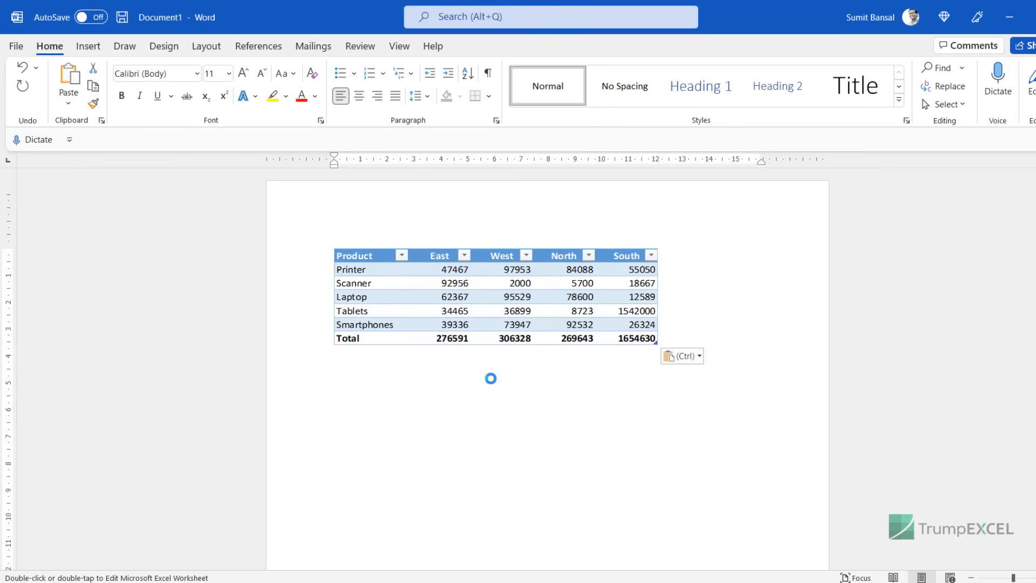
Open the embedded worksheet object for editing beside the Word table and fill the Printer values in B2:E2 with yellow.
double_click(497, 300)
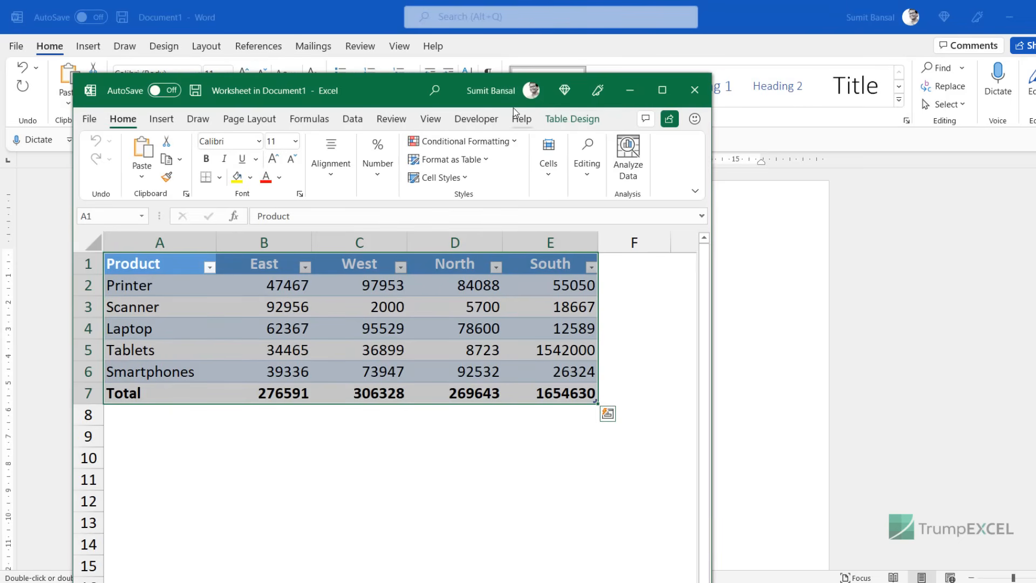
drag(426, 94, 726, 85)
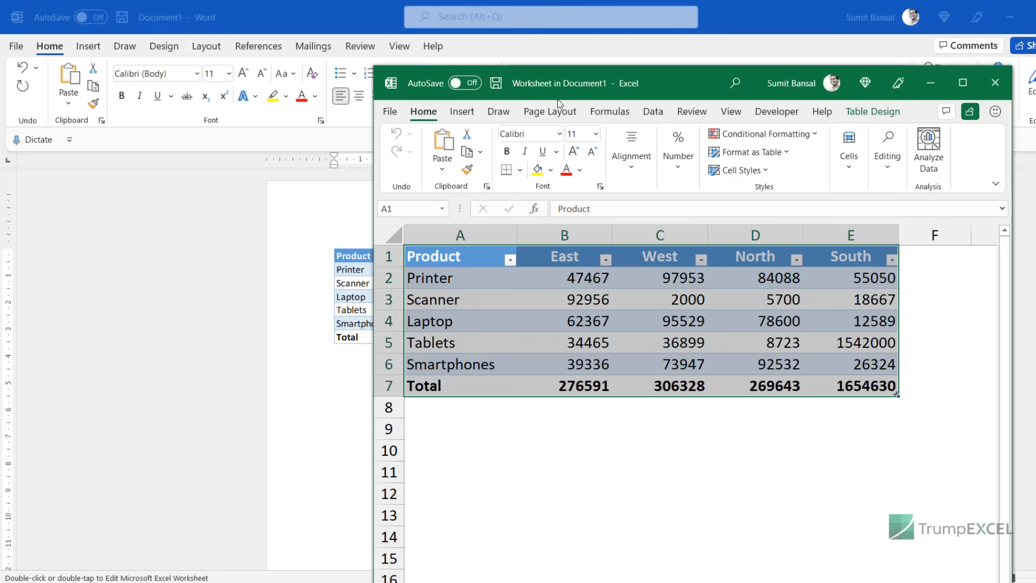
drag(669, 90, 754, 96)
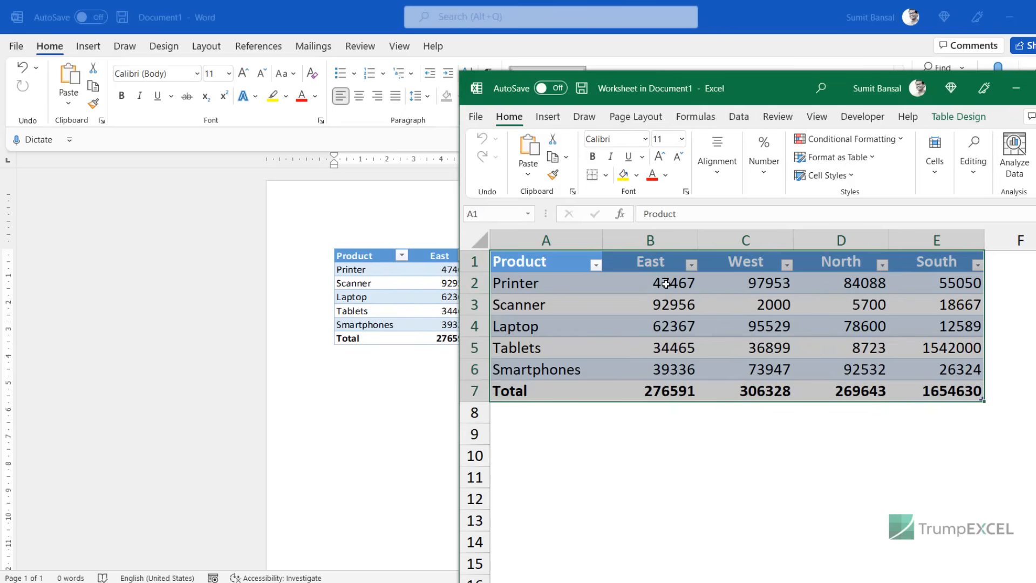
drag(665, 285, 971, 286)
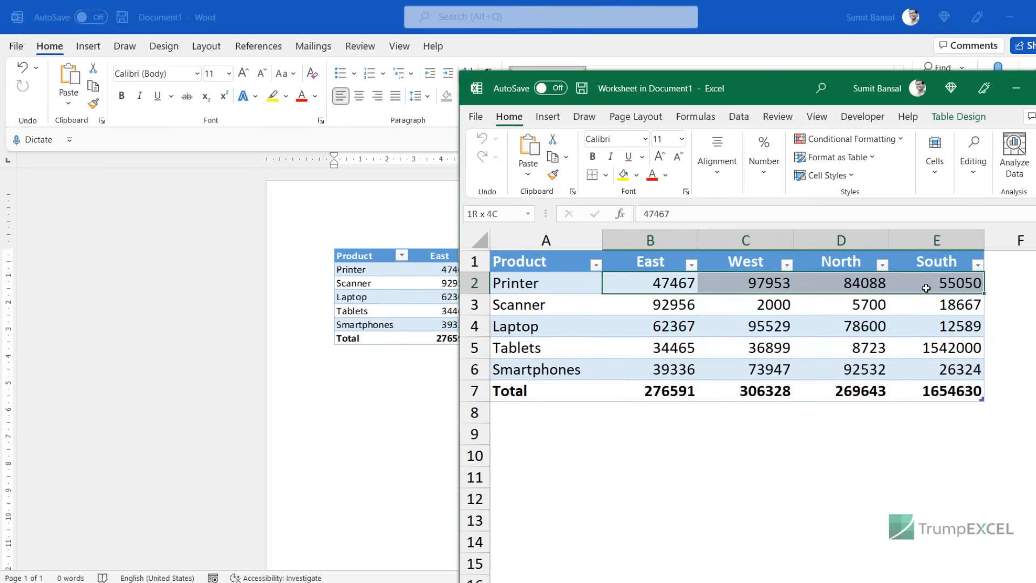
click(628, 183)
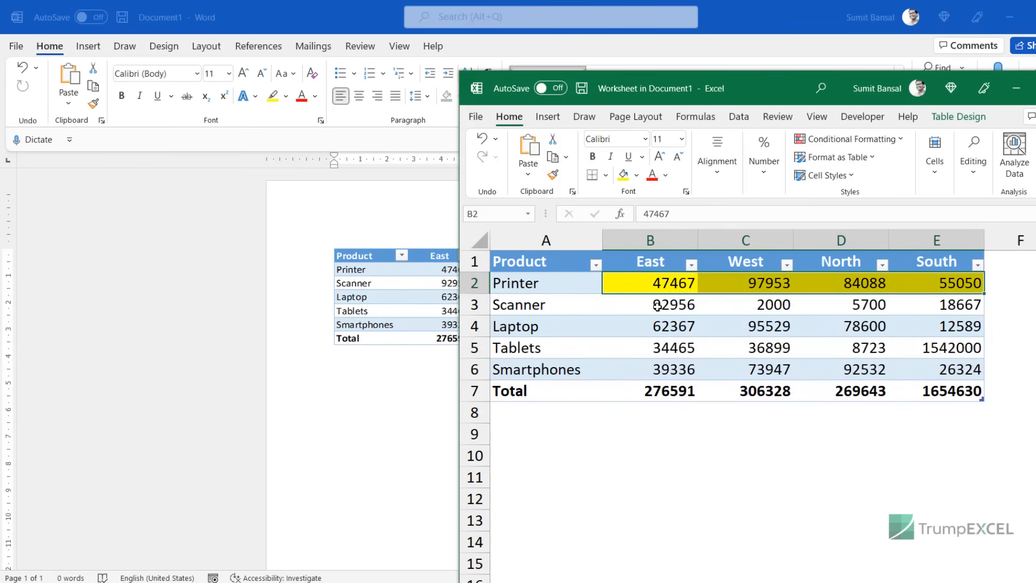
Set the Scanner value for East in cell B3 to 1500 and close the embedded worksheet to return to Word.
click(657, 306)
text(1500)
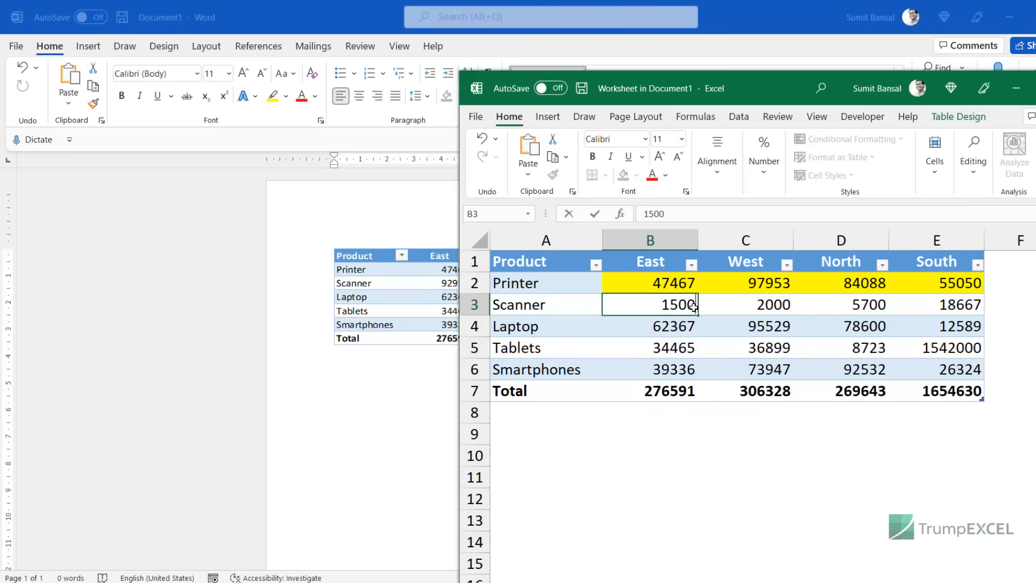
key(Return)
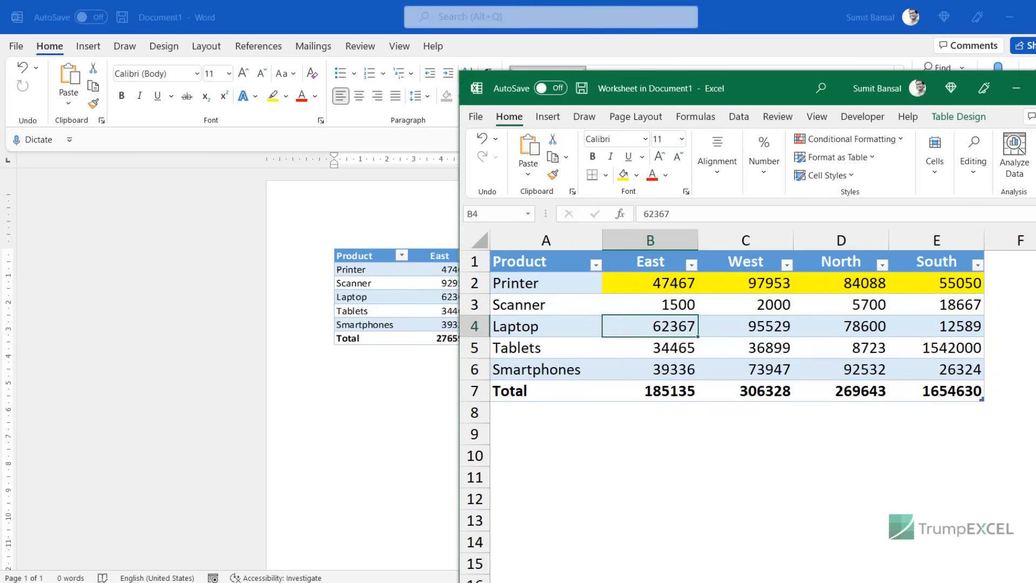
key(alt+F4)
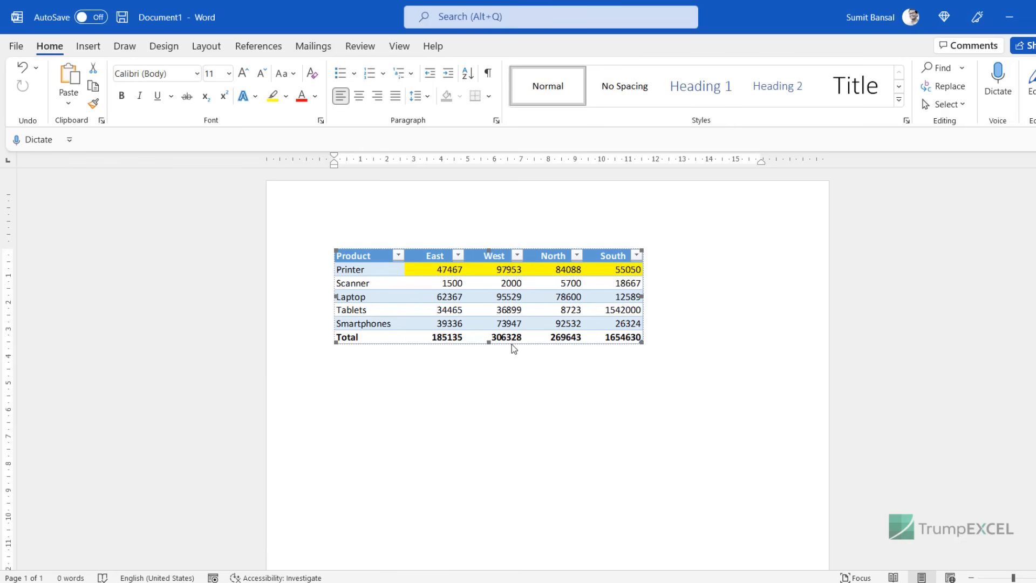
Reopen the embedded worksheet object from the Word document to view its contents, and close it again.
double_click(494, 295)
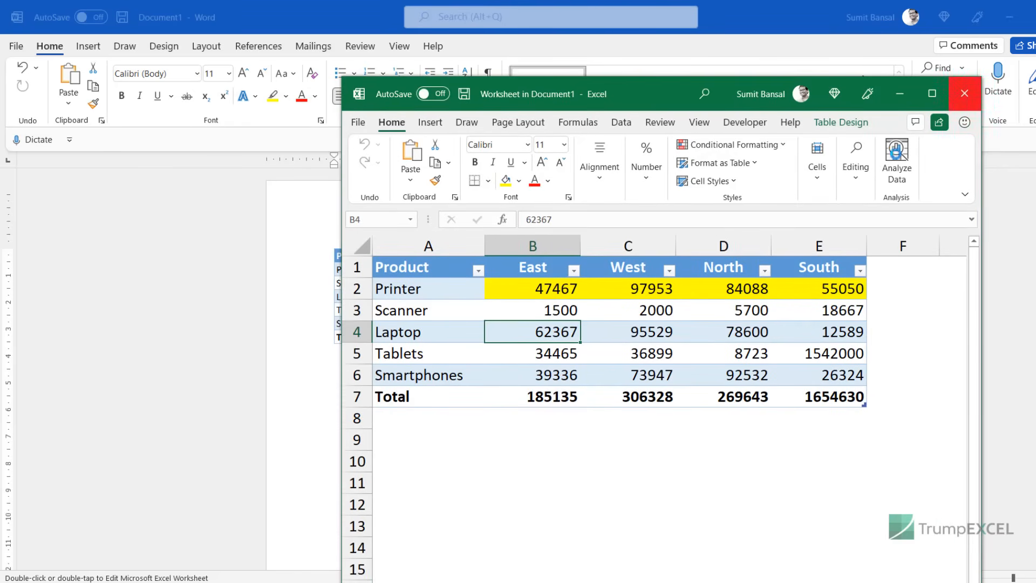
click(964, 94)
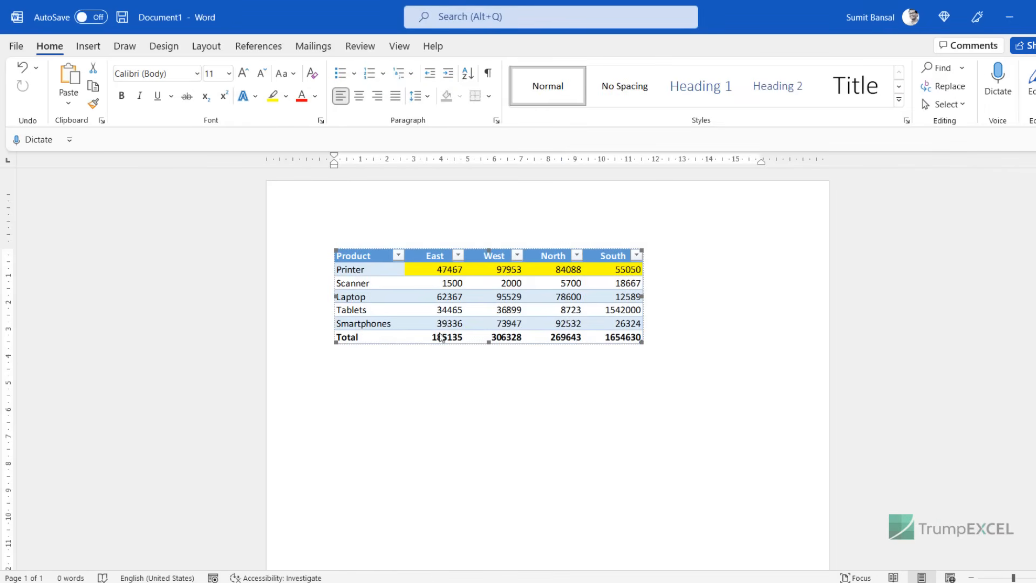